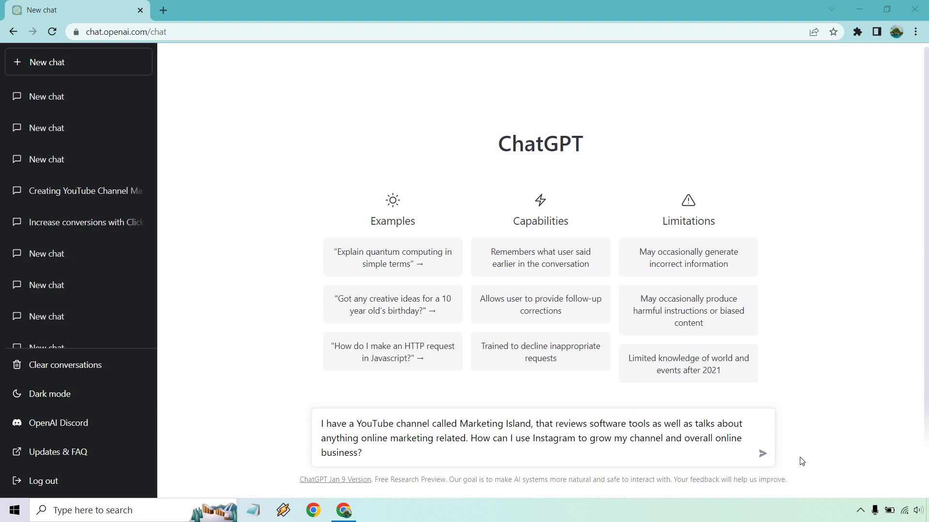
Send ChatGPT the question on using Instagram to grow the Marketing Island YouTube channel and online business
left_click(764, 454)
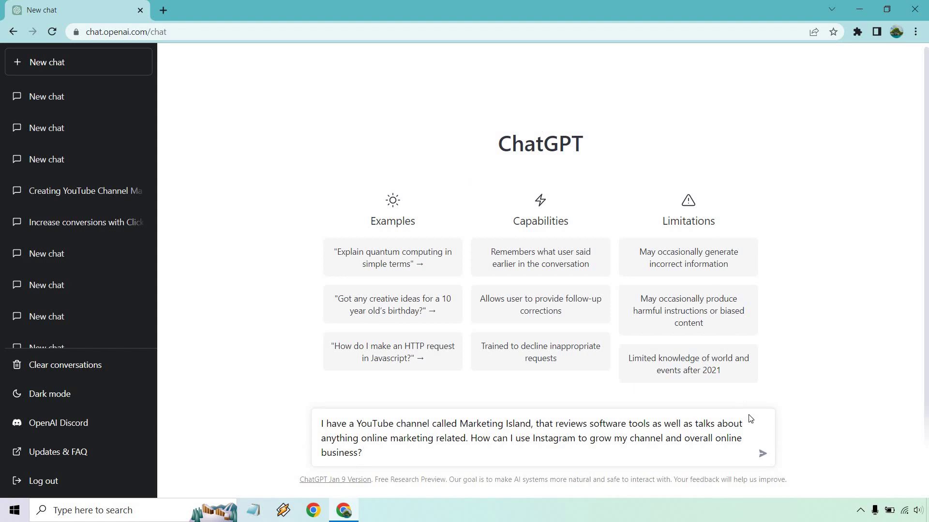
left_click(762, 453)
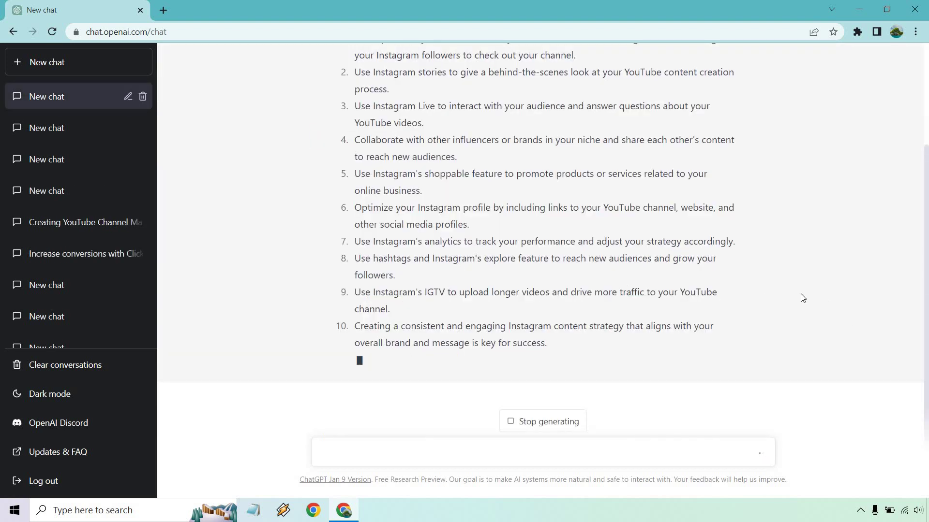
Let the 10-tip answer finish, then copy tip 10 about a consistent, engaging content strategy
scroll(831, 300, "up", 3)
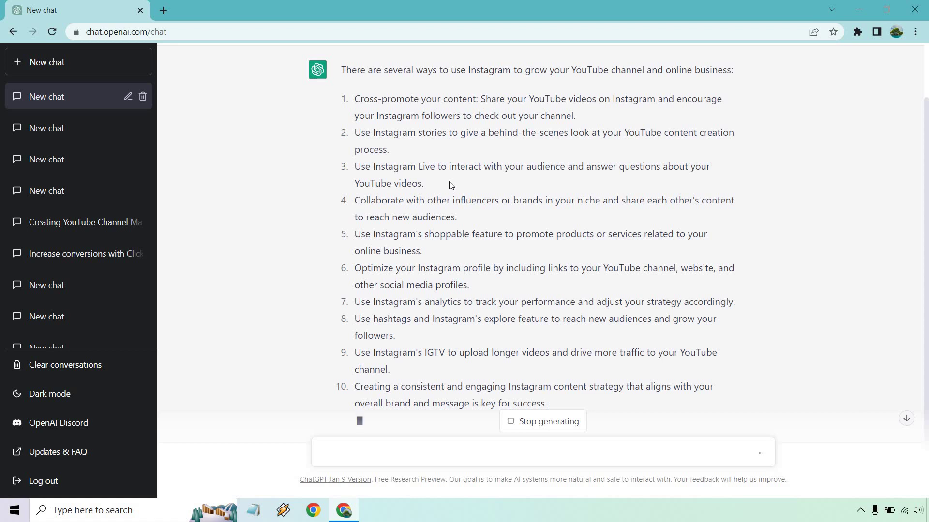
scroll(451, 186, "down", 1)
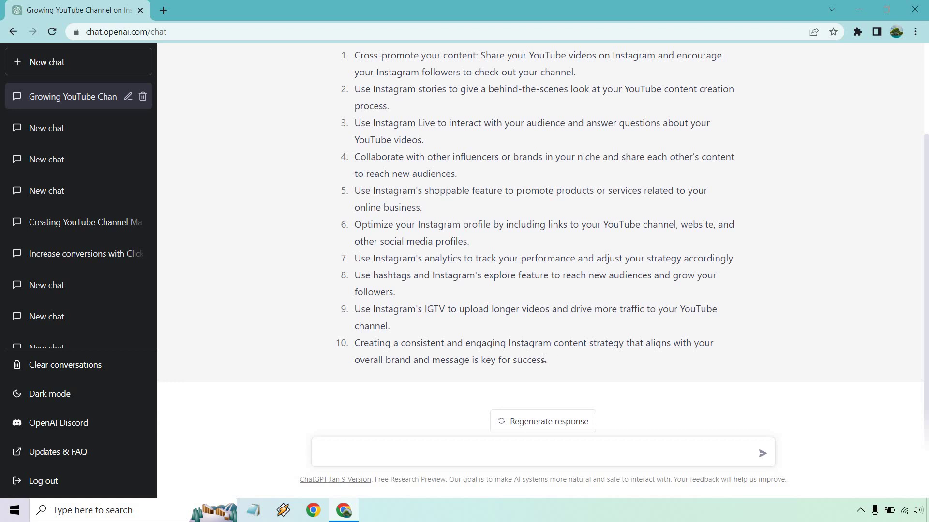
left_click_drag(544, 358, 355, 346)
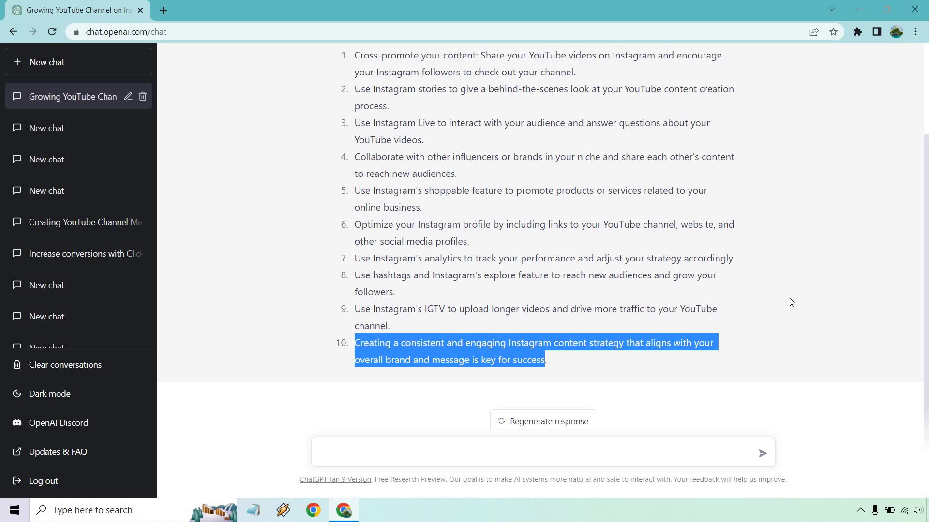
Paste tip 10 as a request for an Instagram content strategy covering online marketing and software
left_click(411, 453)
type("Creating a consistent and engaging Instagram content strategy that aligns with your overall brand and message is key for success.")
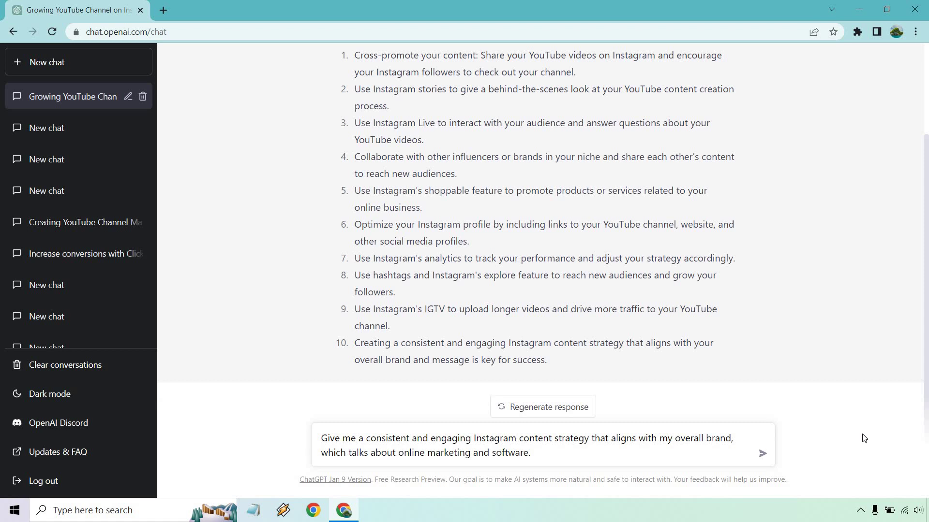
left_click(763, 454)
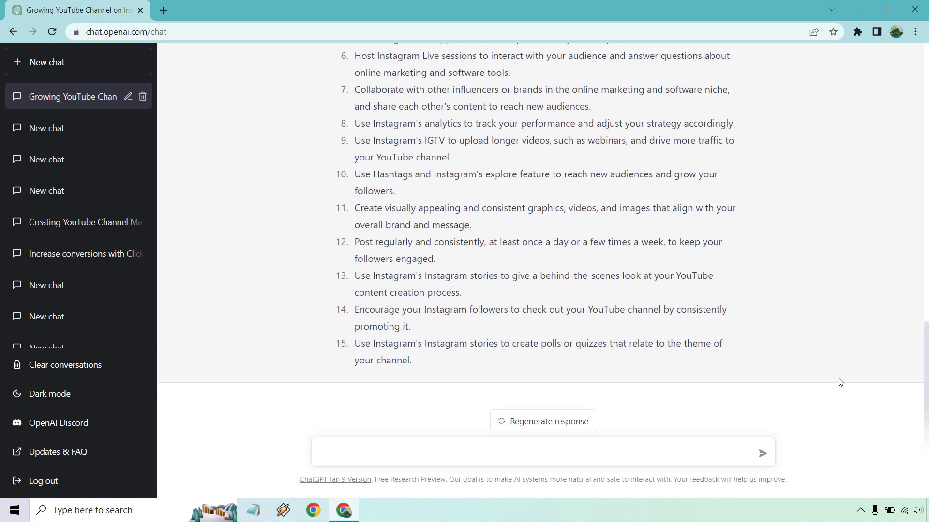
Scroll through the 15-point content strategy reply, ending with polls or quizzes in stories
scroll(823, 257, "up", 4)
scroll(825, 263, "up", 1)
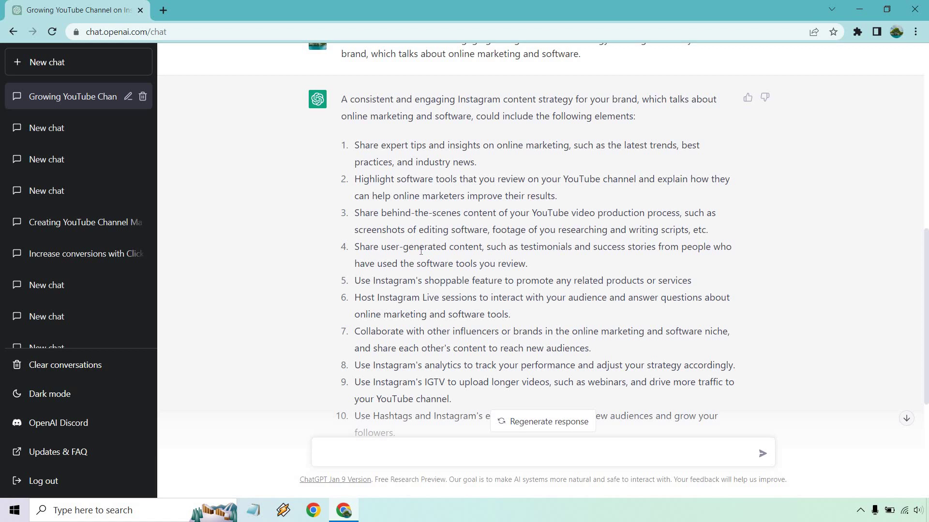
scroll(421, 251, "down", 1)
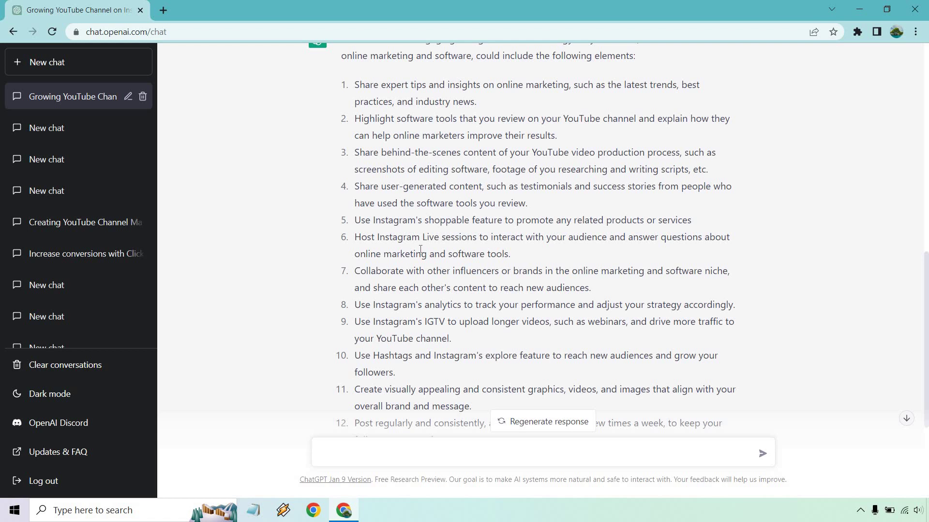
scroll(408, 266, "down", 1)
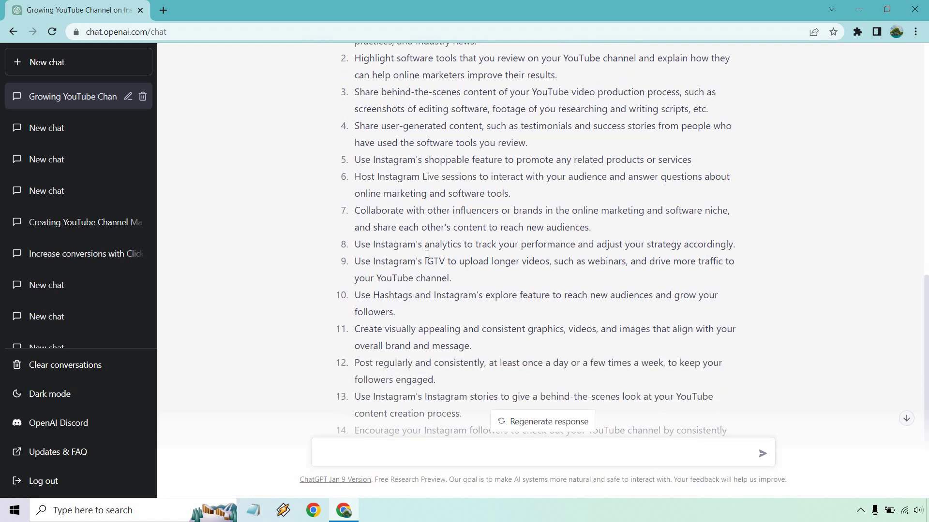
scroll(427, 256, "down", 1)
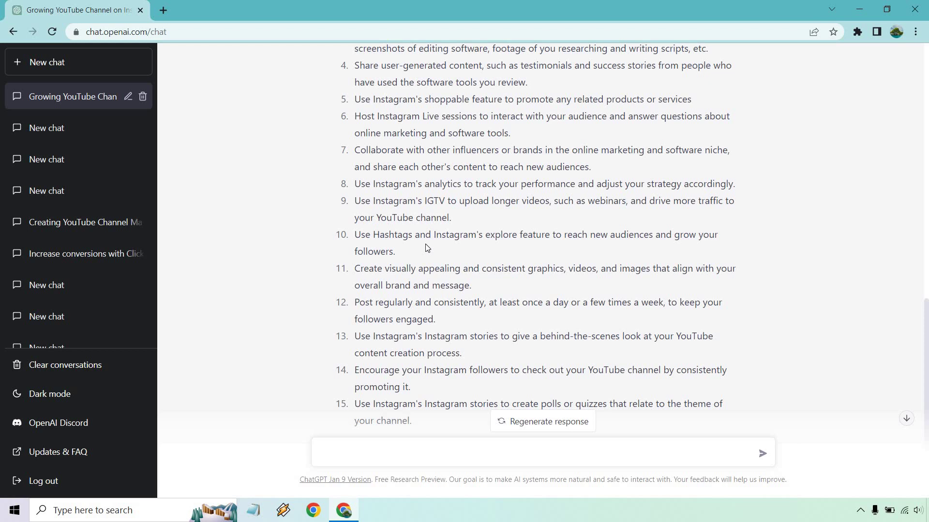
scroll(427, 246, "down", 1)
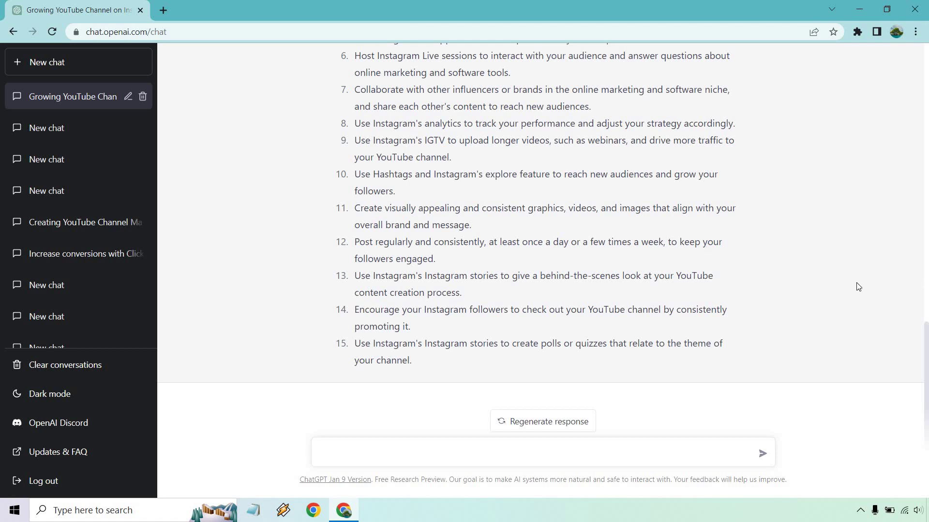
scroll(845, 286, "up", 1)
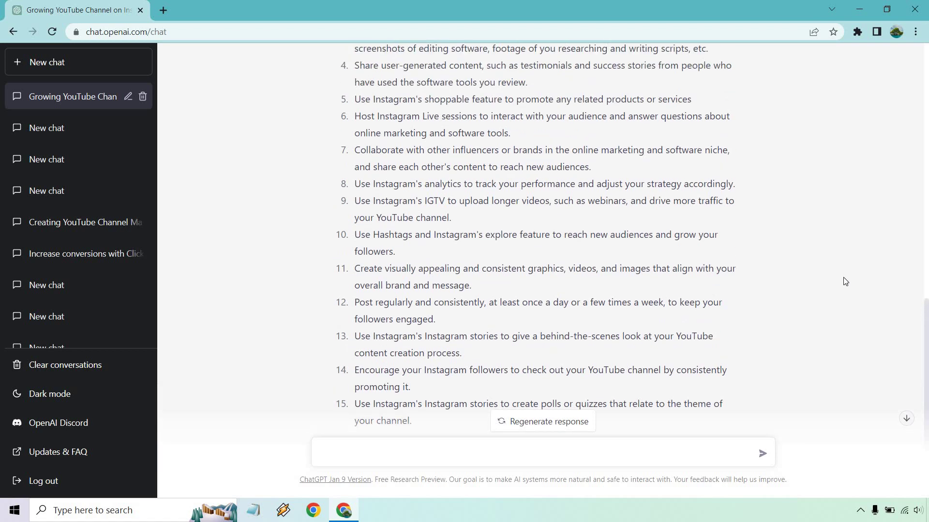
scroll(845, 282, "up", 2)
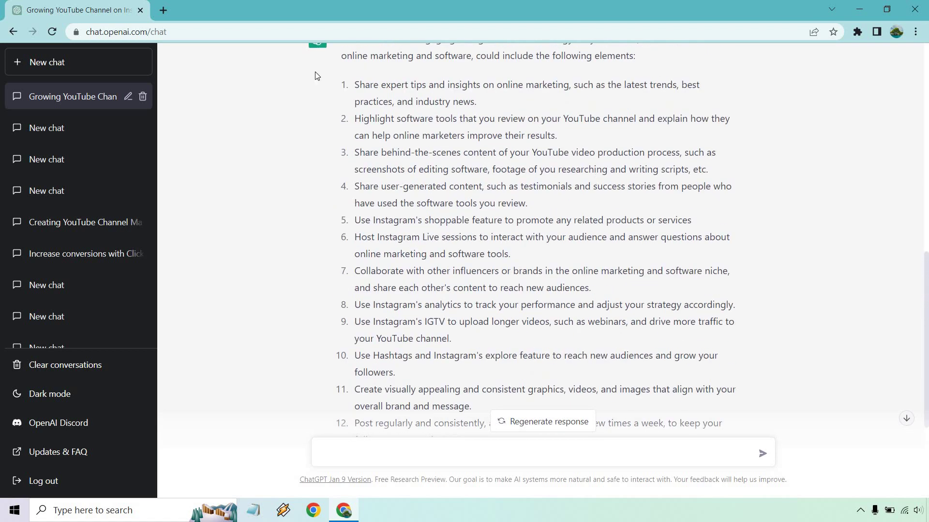
type("How else can I use Instagram stories to market online software?")
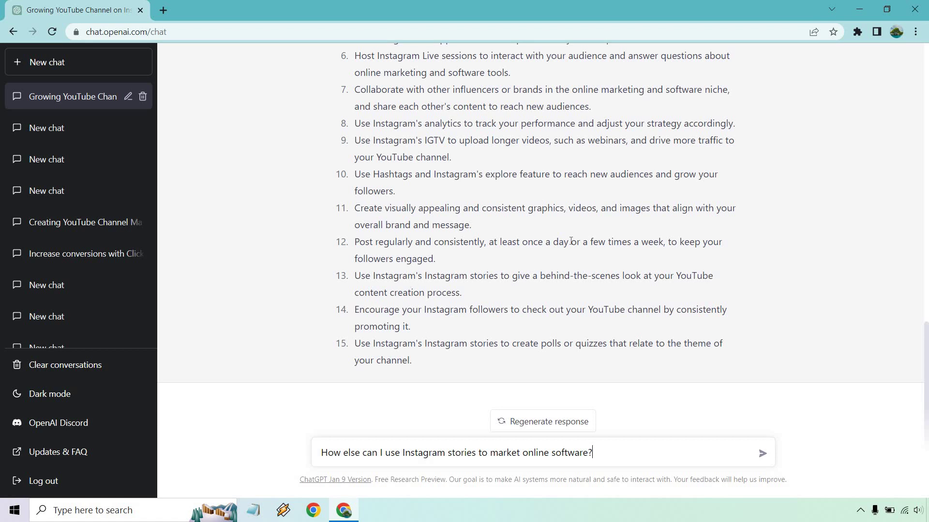
left_click(760, 459)
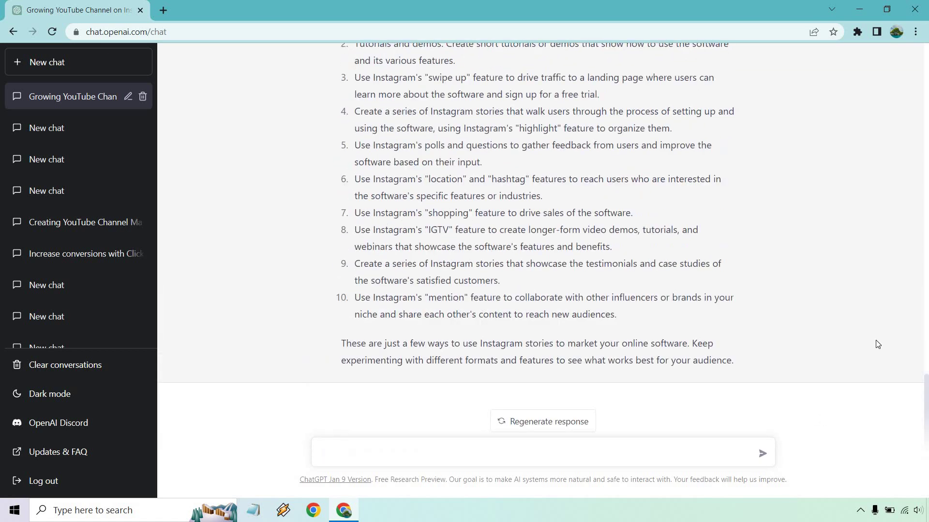
scroll(875, 345, "up", 5)
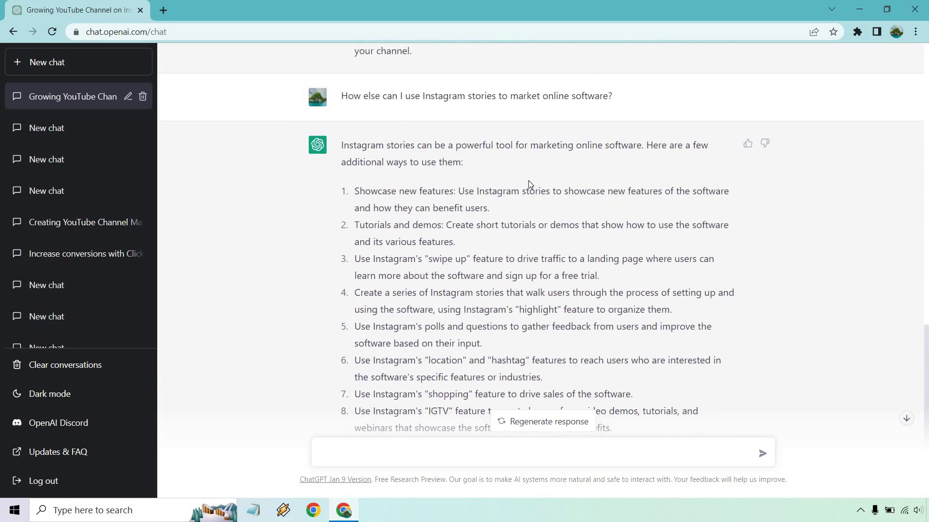
scroll(483, 211, "down", 1)
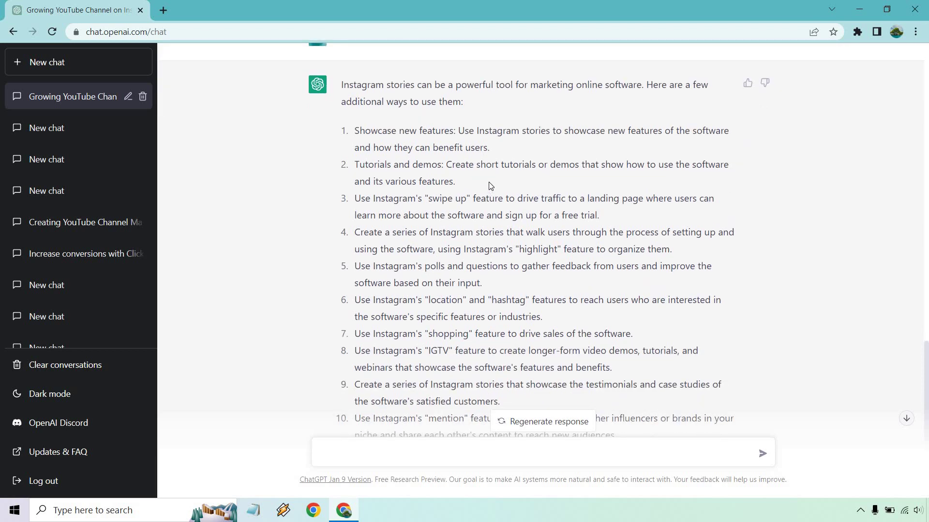
scroll(490, 188, "down", 1)
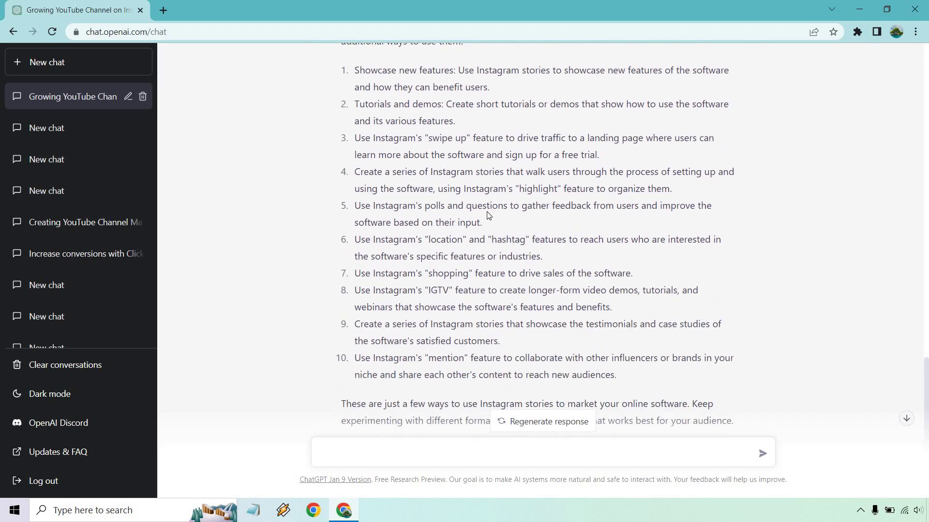
scroll(488, 215, "down", 1)
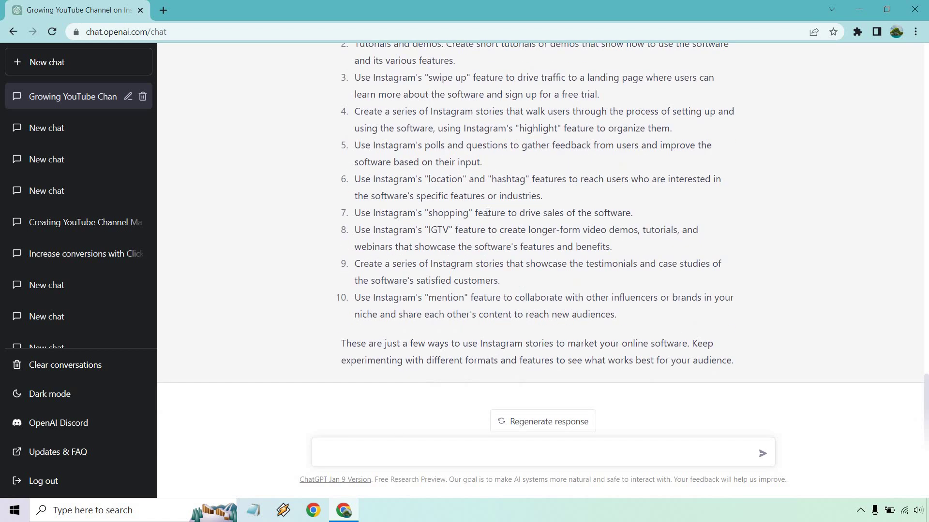
scroll(901, 253, "up", 1)
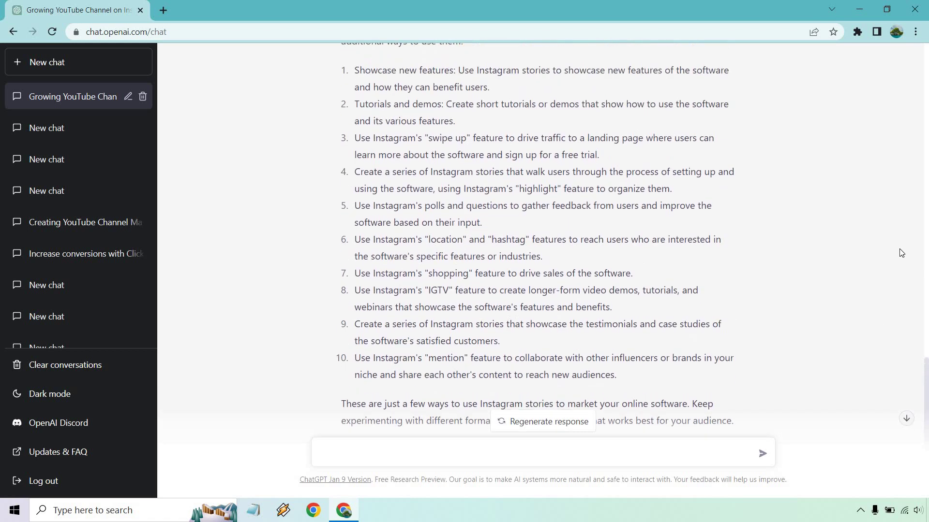
scroll(898, 252, "down", 1)
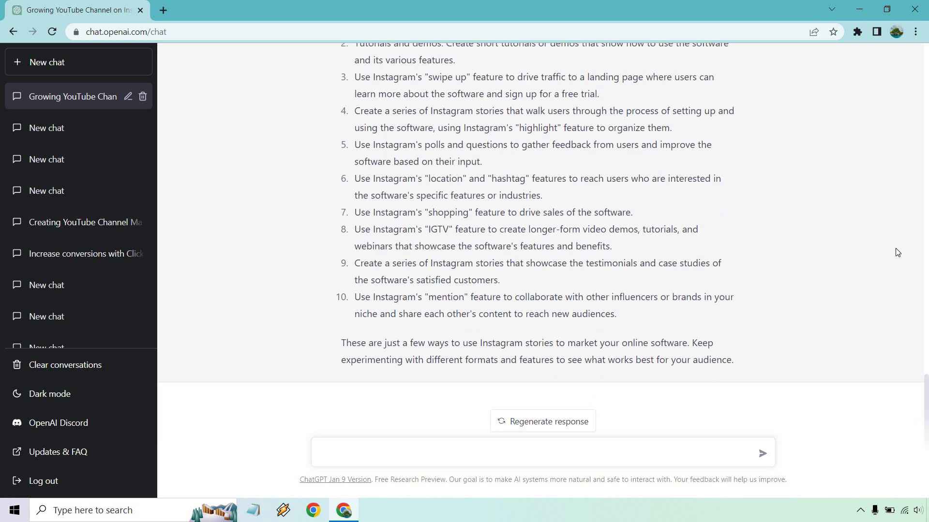
Paste and send the prompt for an Instagram story script reviewing ChatGPT for online marketers
left_click(612, 454)
type("Create a quick script for a Instagram story, talking about a ChatGPT review and how it can help other online marketers. At the end, have a call to action for swiping up.")
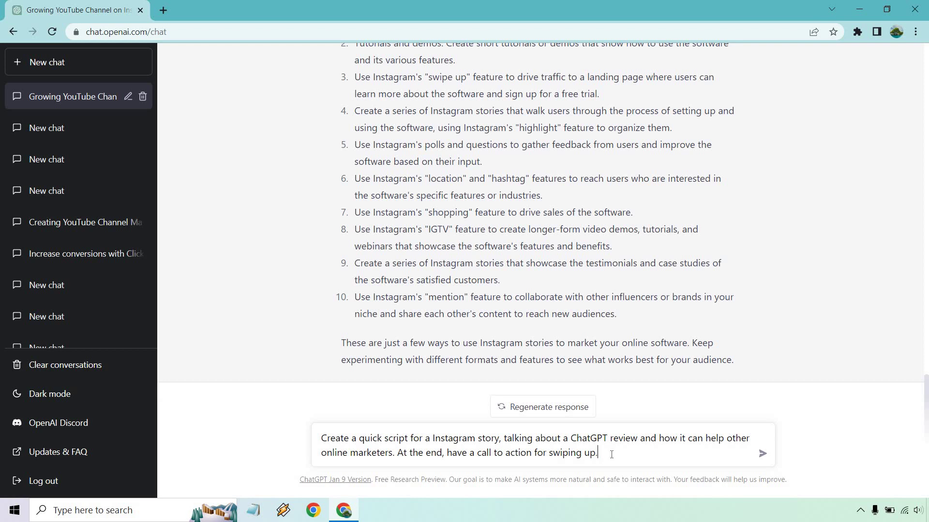
left_click(762, 454)
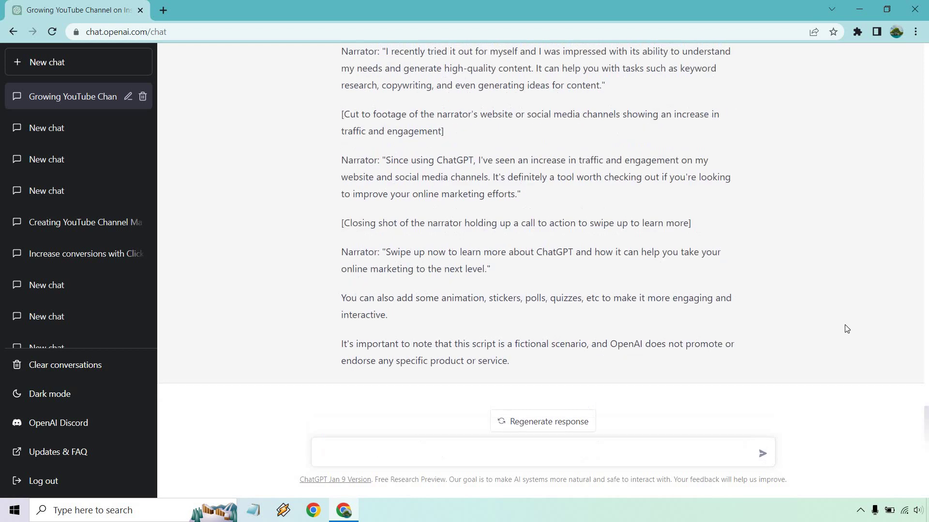
Read through the generated story script down to its swipe-up call to action
scroll(844, 328, "up", 10)
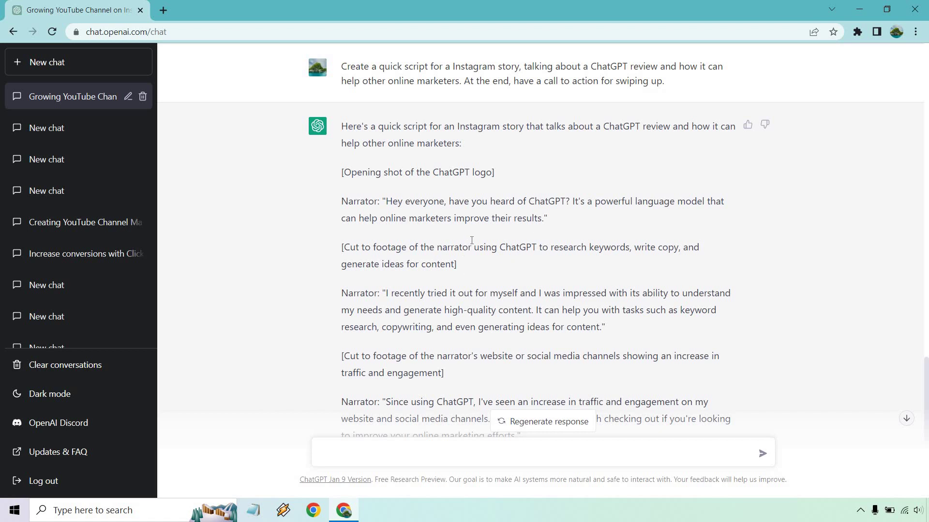
scroll(472, 240, "down", 1)
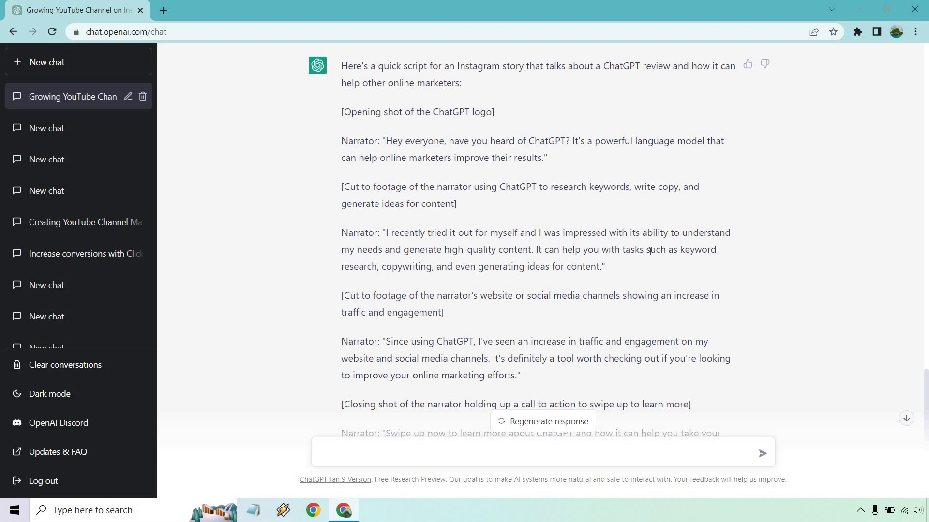
scroll(650, 248, "down", 1)
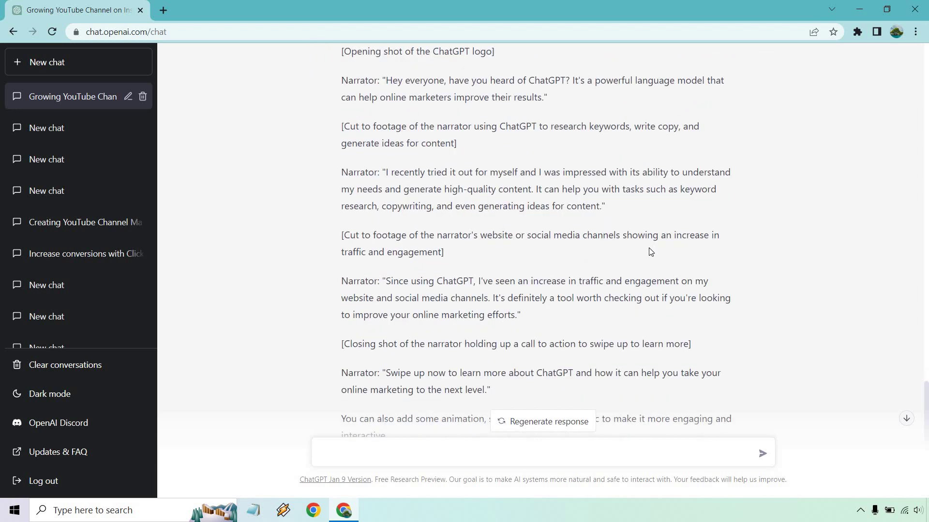
scroll(651, 251, "down", 1)
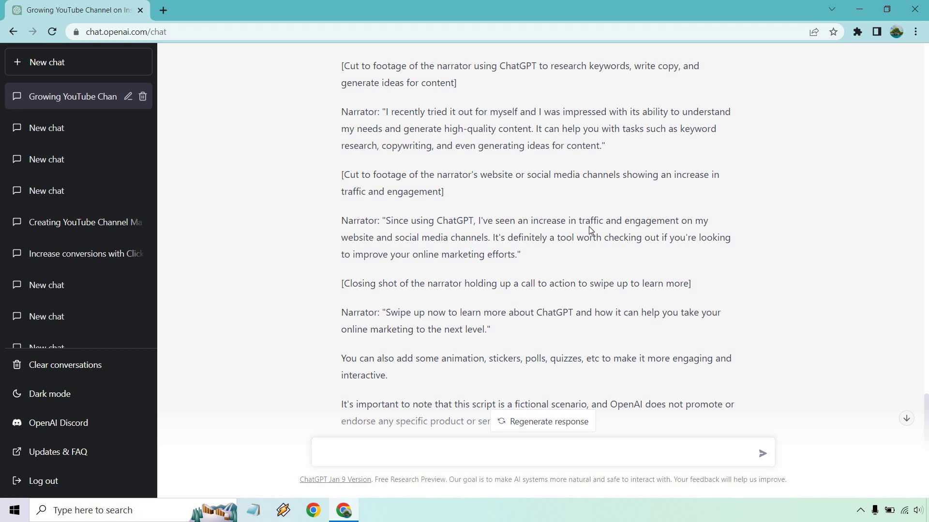
scroll(583, 231, "down", 1)
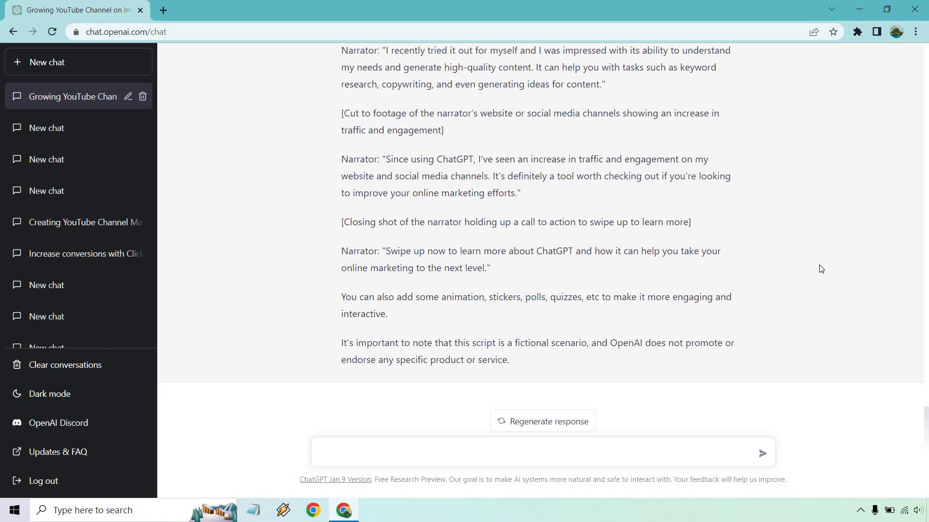
scroll(822, 269, "up", 5)
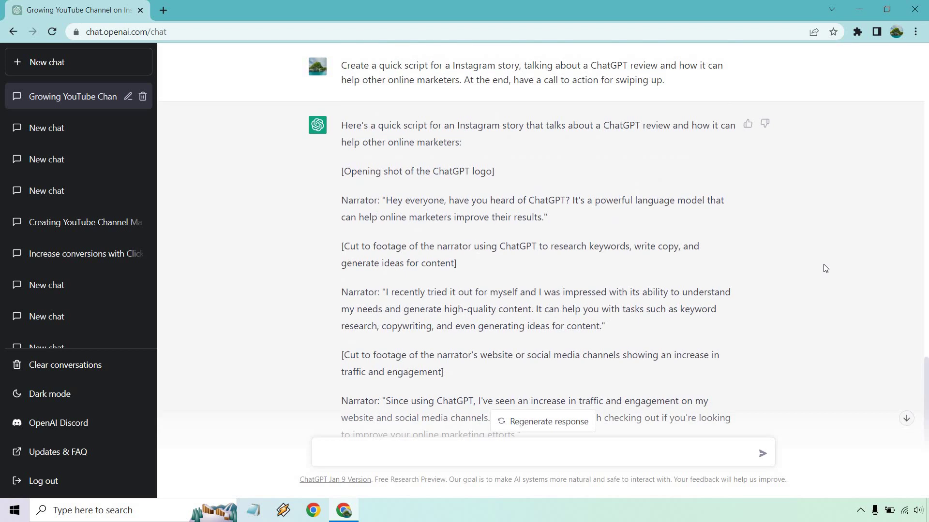
scroll(822, 267, "down", 5)
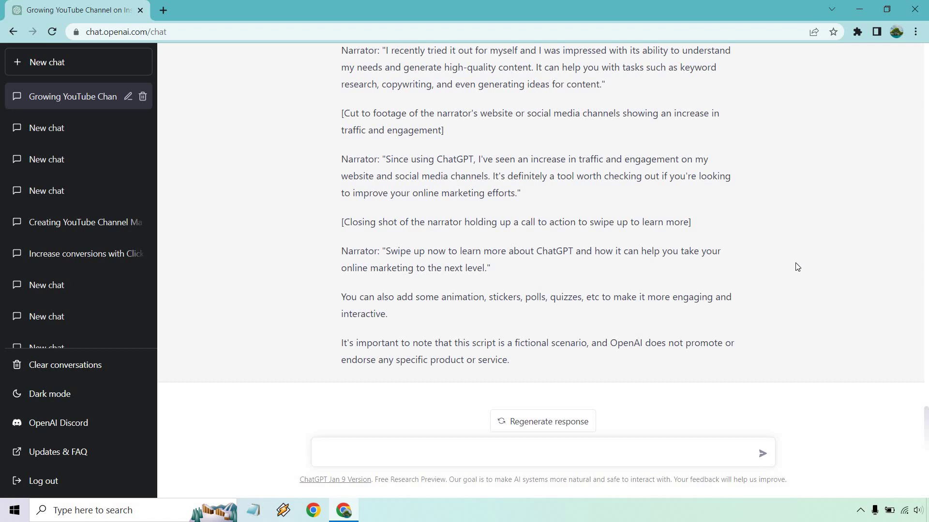
scroll(796, 267, "up", 3)
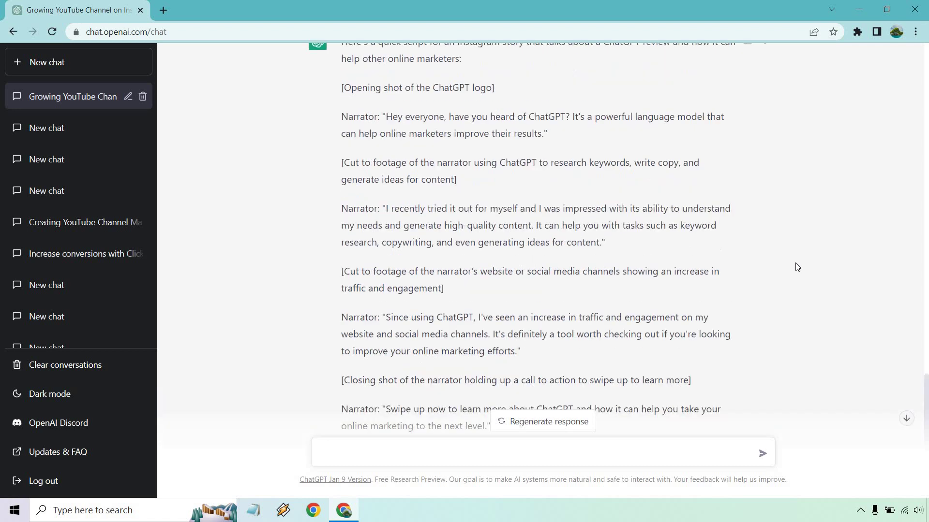
scroll(796, 268, "down", 3)
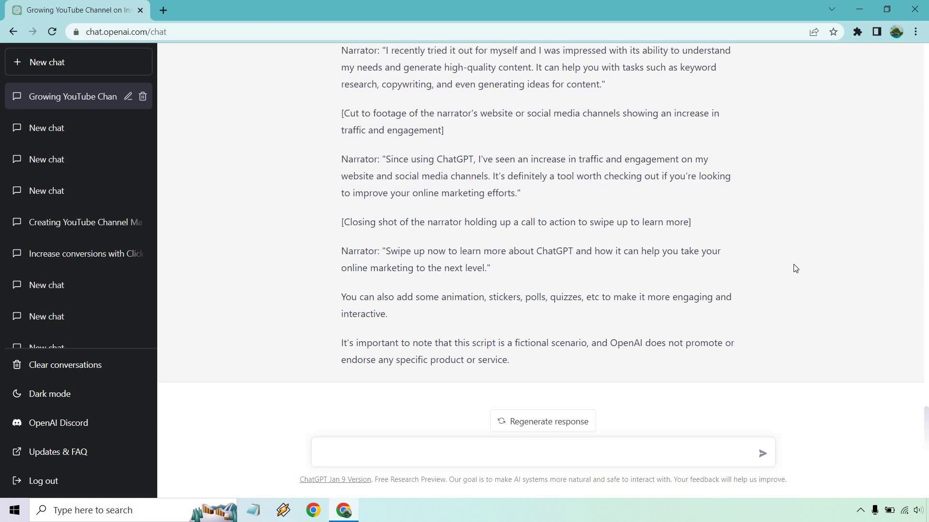
scroll(795, 268, "up", 20)
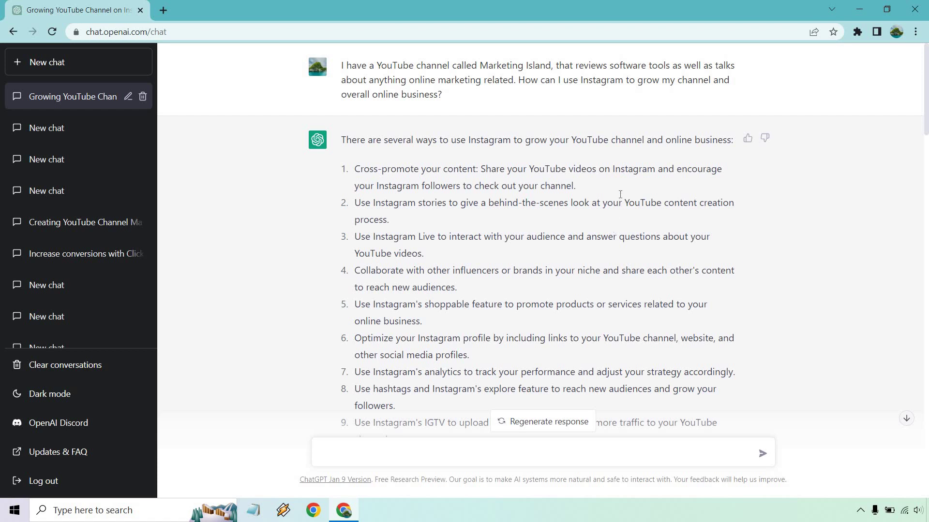
scroll(616, 221, "down", 8)
scroll(852, 221, "down", 20)
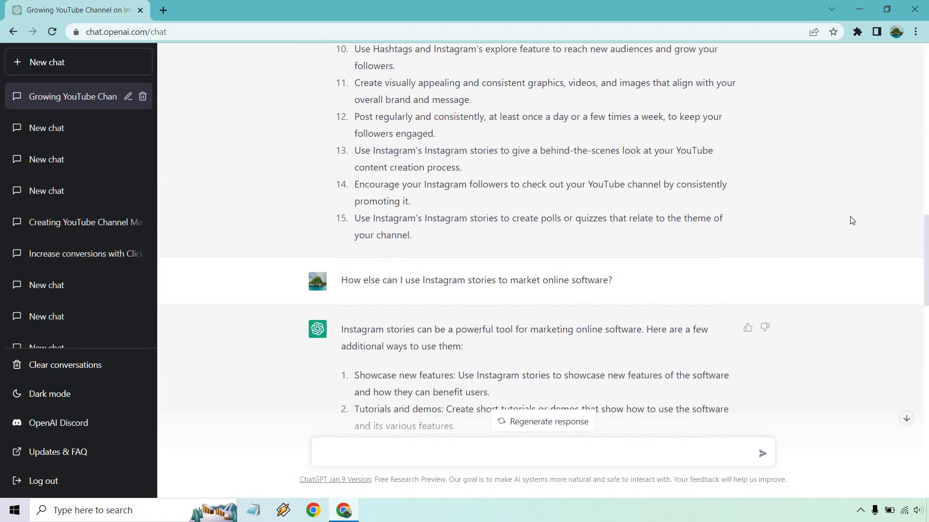
scroll(852, 221, "down", 12)
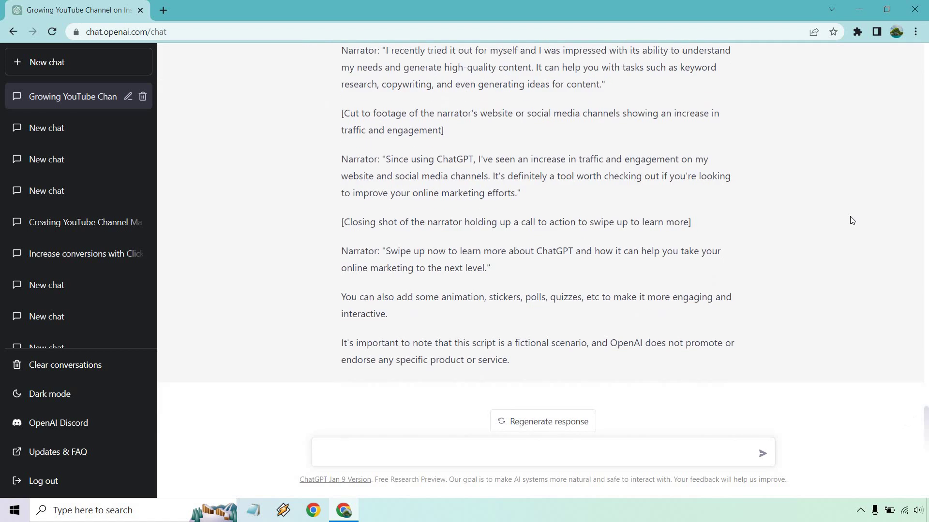